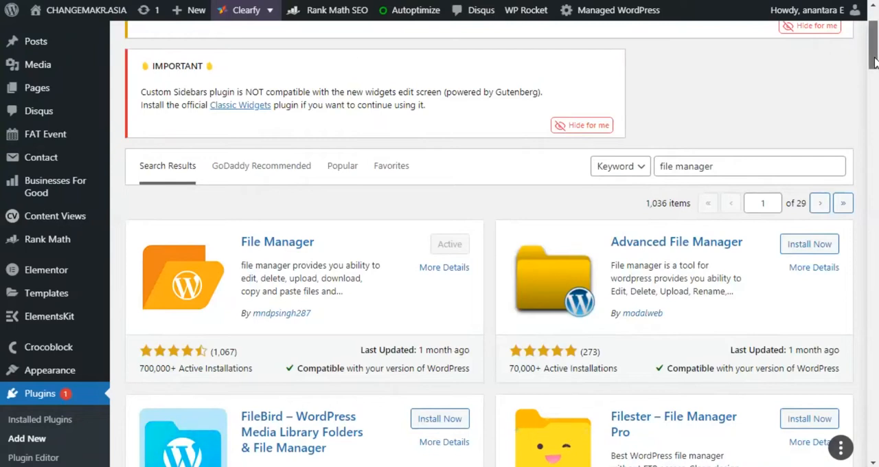
{"action": "left_click_drag", "start_coordinate": [874, 58], "coordinate": [874, 70]}
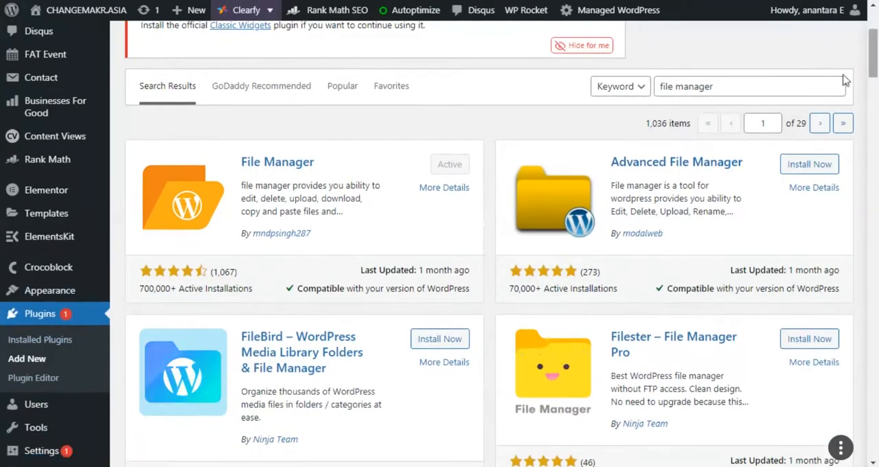
{"action": "left_click", "coordinate": [693, 86]}
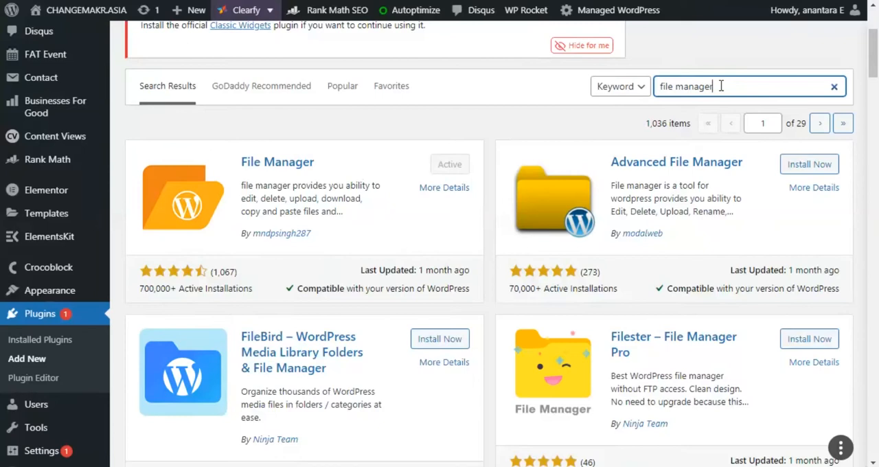
{"action": "left_click", "coordinate": [535, 128]}
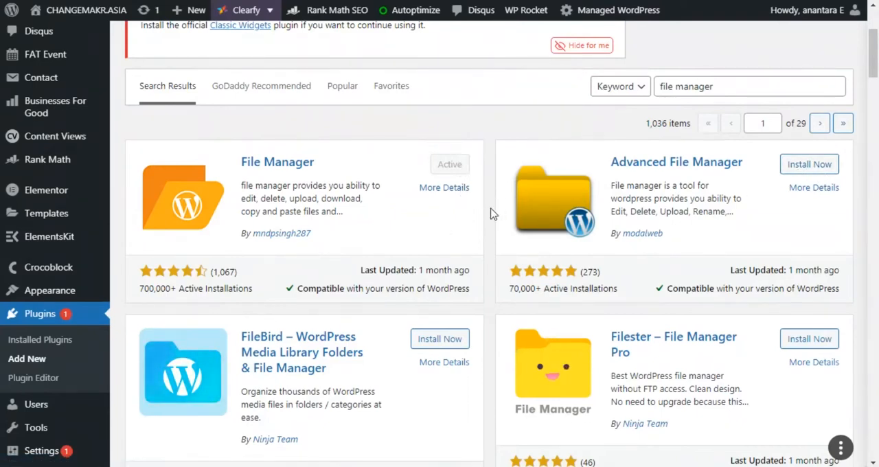
- Open the installed WP File Manager plugin from the WordPress dashboard
{"action": "scroll", "coordinate": [490, 213], "scroll_direction": "down", "scroll_amount": 5}
{"action": "left_click_drag", "start_coordinate": [872, 105], "coordinate": [873, 126]}
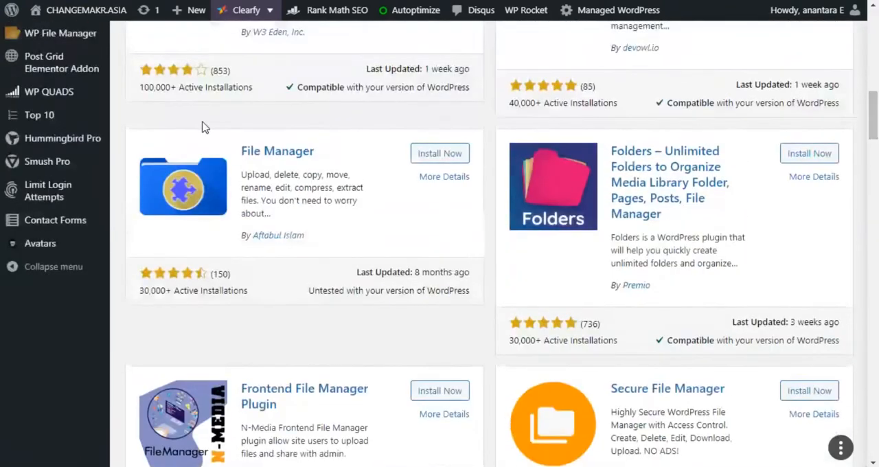
{"action": "left_click", "coordinate": [71, 35]}
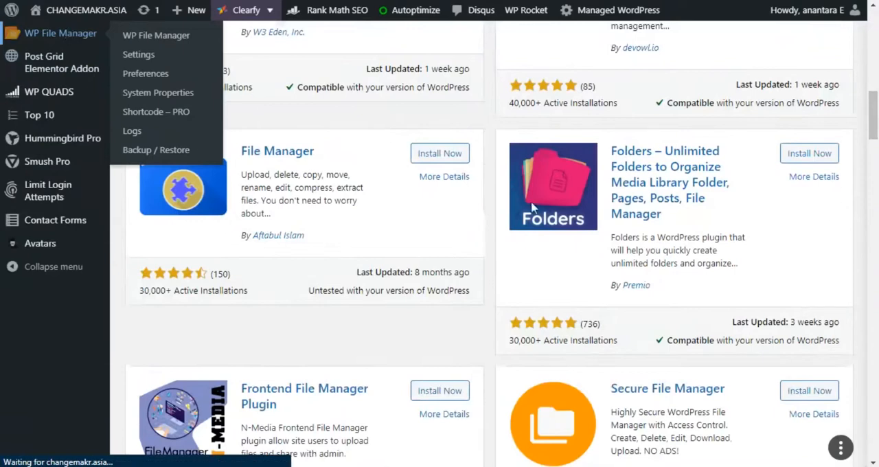
- Browse from the www root through wp-content into the plugins folder
{"action": "left_click_drag", "start_coordinate": [875, 120], "coordinate": [875, 104]}
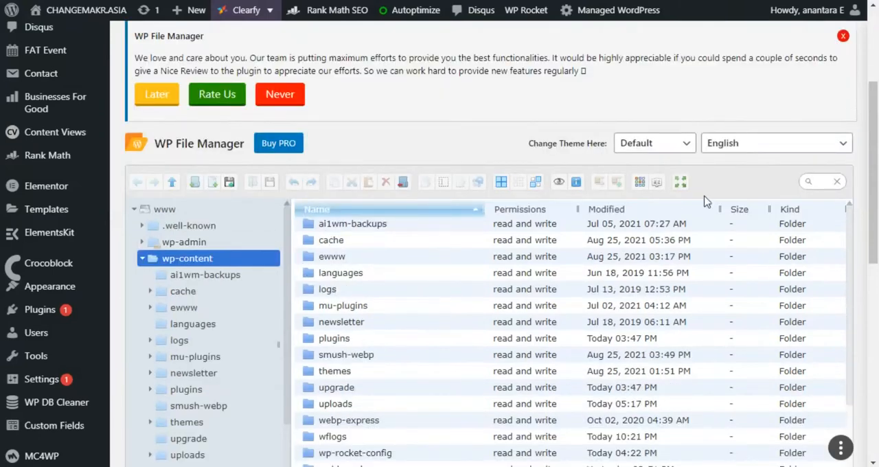
{"action": "scroll", "coordinate": [876, 213], "scroll_direction": "down", "scroll_amount": 2}
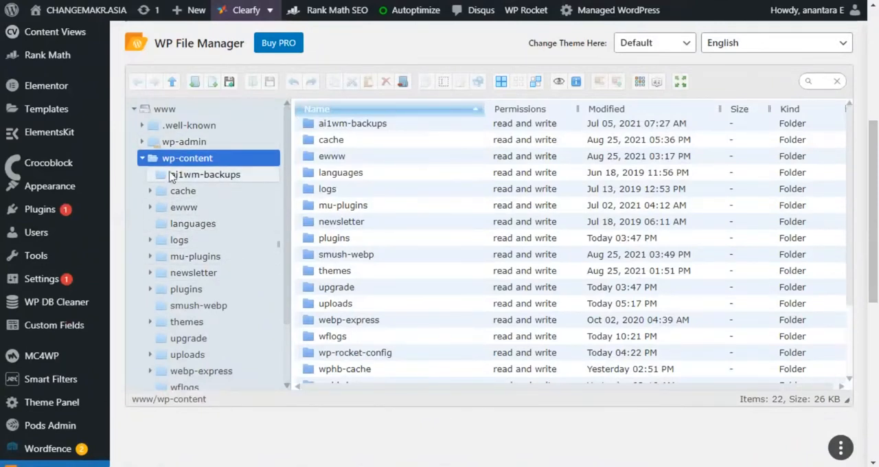
{"action": "left_click", "coordinate": [180, 112]}
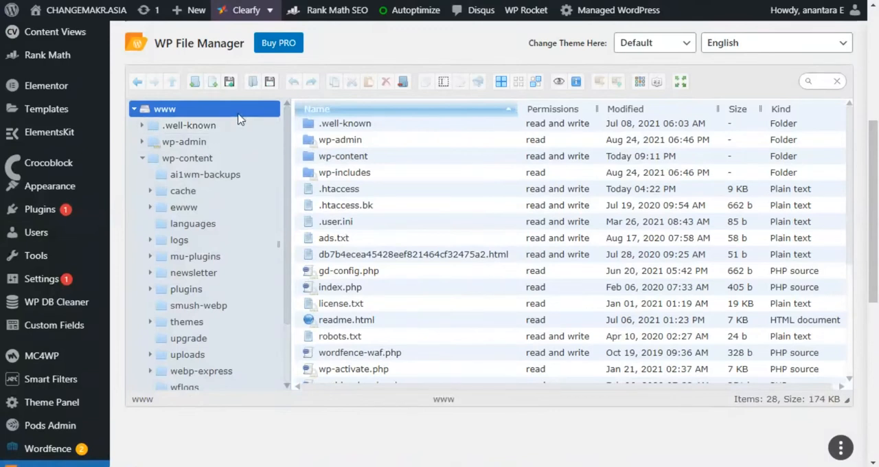
{"action": "left_click", "coordinate": [374, 160]}
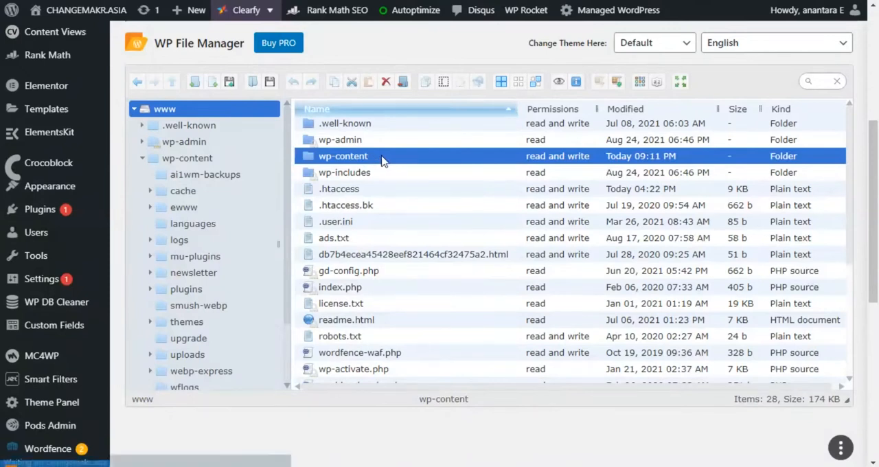
{"action": "double_click", "coordinate": [383, 158]}
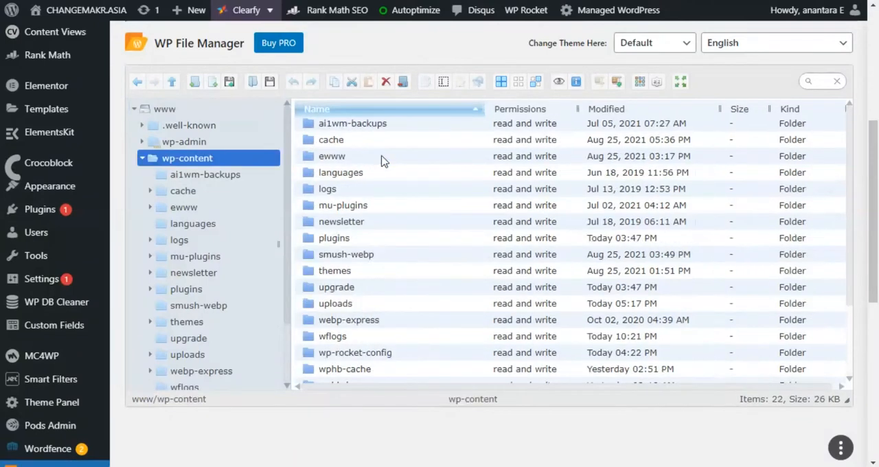
{"action": "left_click", "coordinate": [357, 245]}
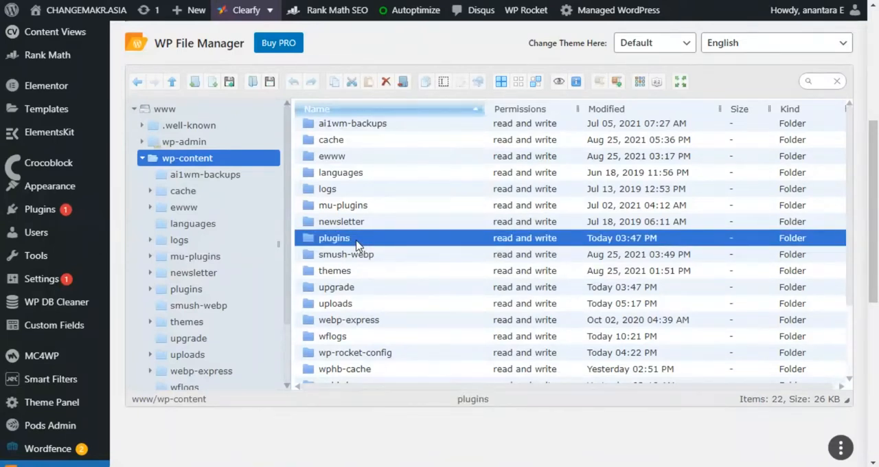
{"action": "double_click", "coordinate": [357, 242]}
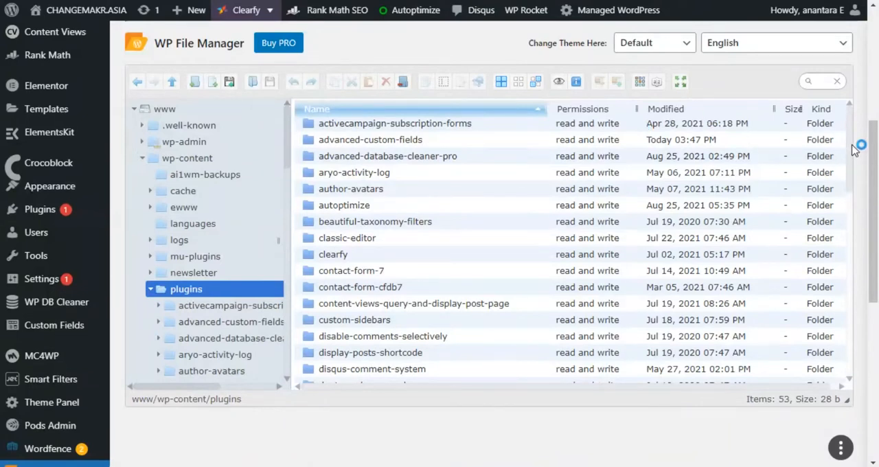
- Create a ZIP archive of the wp-rocket folder inside plugins, keeping the name wp-rocket.zip
{"action": "scroll", "coordinate": [852, 206], "scroll_direction": "down", "scroll_amount": 3}
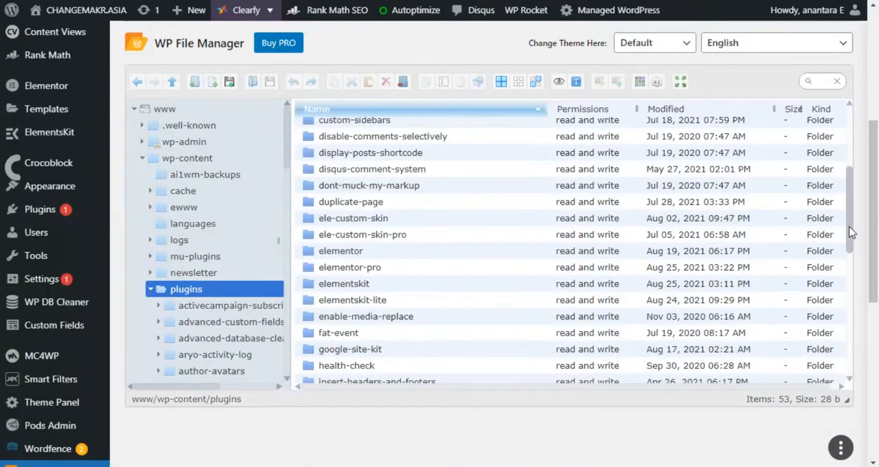
{"action": "scroll", "coordinate": [851, 284], "scroll_direction": "down", "scroll_amount": 5}
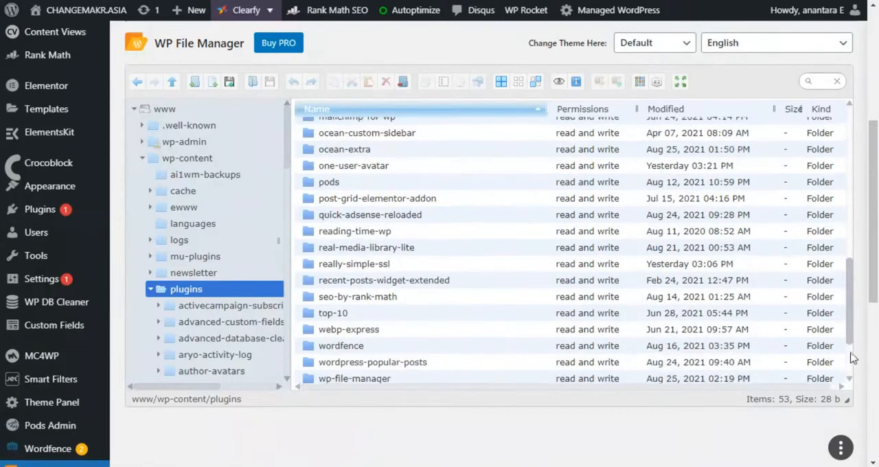
{"action": "scroll", "coordinate": [851, 374], "scroll_direction": "down", "scroll_amount": 3}
{"action": "left_click_drag", "start_coordinate": [850, 362], "coordinate": [848, 333]}
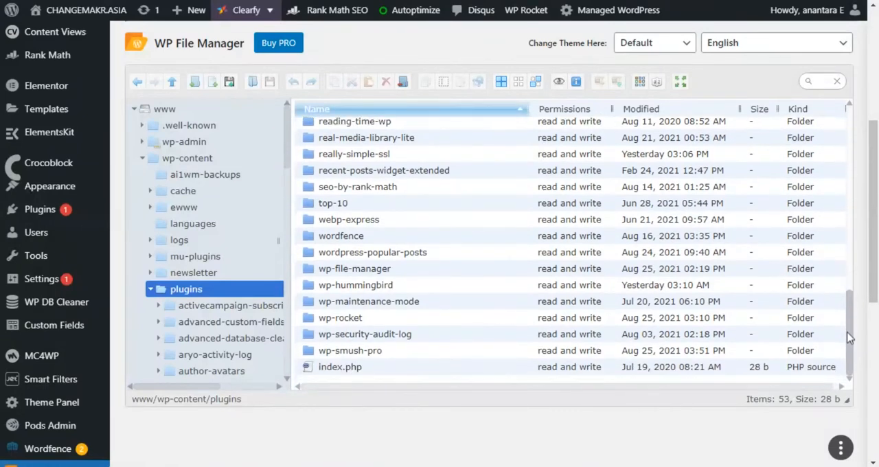
{"action": "right_click", "coordinate": [360, 320]}
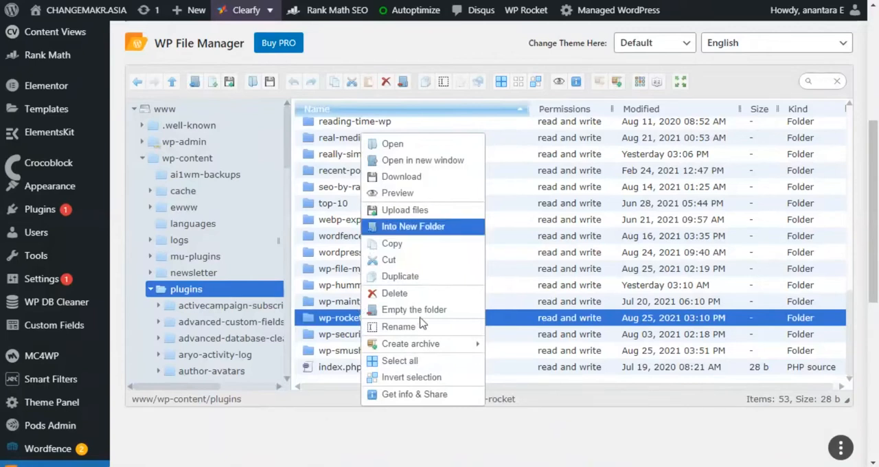
{"action": "mouse_move", "coordinate": [432, 352]}
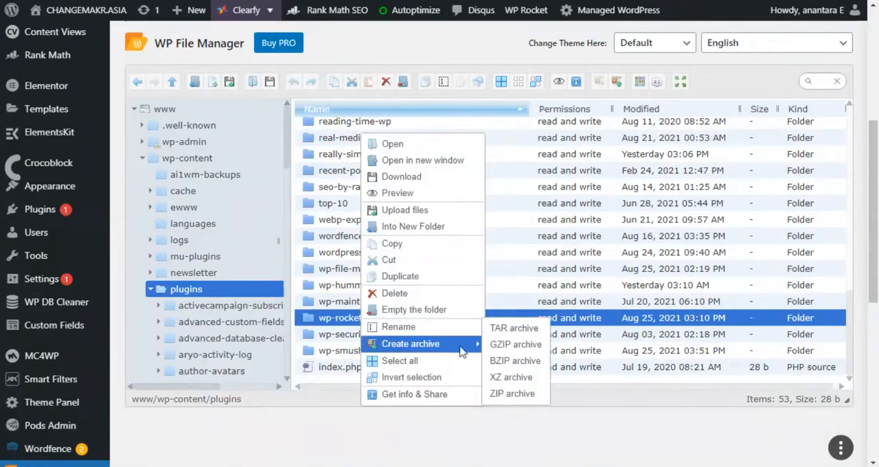
{"action": "left_click", "coordinate": [502, 397]}
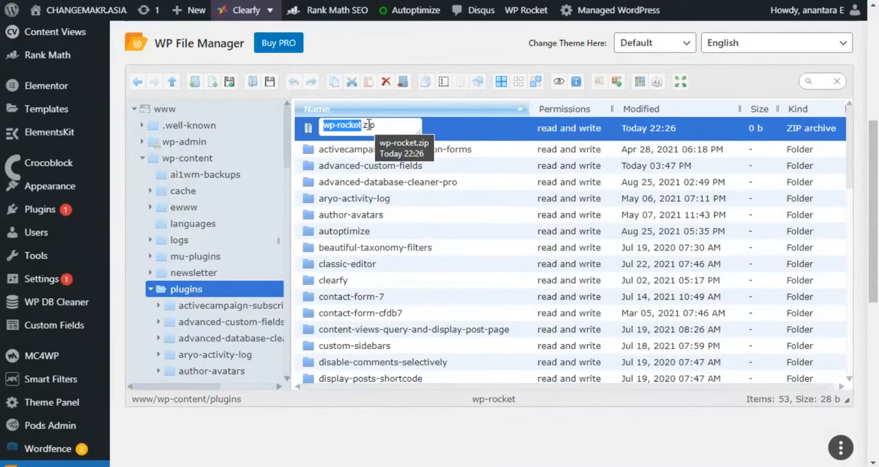
{"action": "key", "text": "Return"}
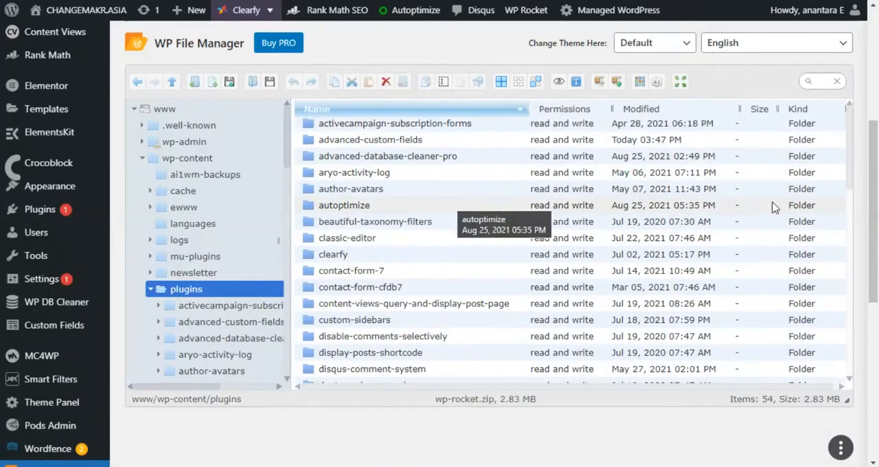
- Download wp-rocket.zip from the plugins folder and save it on the computer as wp-rocket
{"action": "scroll", "coordinate": [844, 180], "scroll_direction": "down", "scroll_amount": 10}
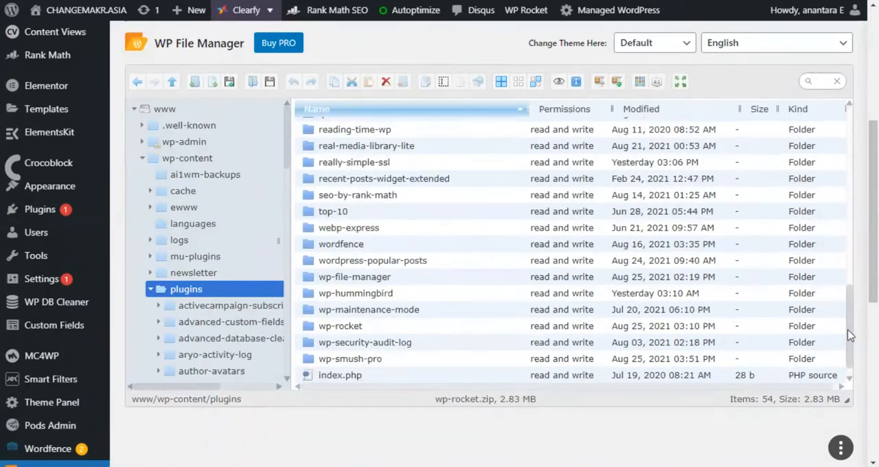
{"action": "left_click_drag", "start_coordinate": [849, 334], "coordinate": [837, 394]}
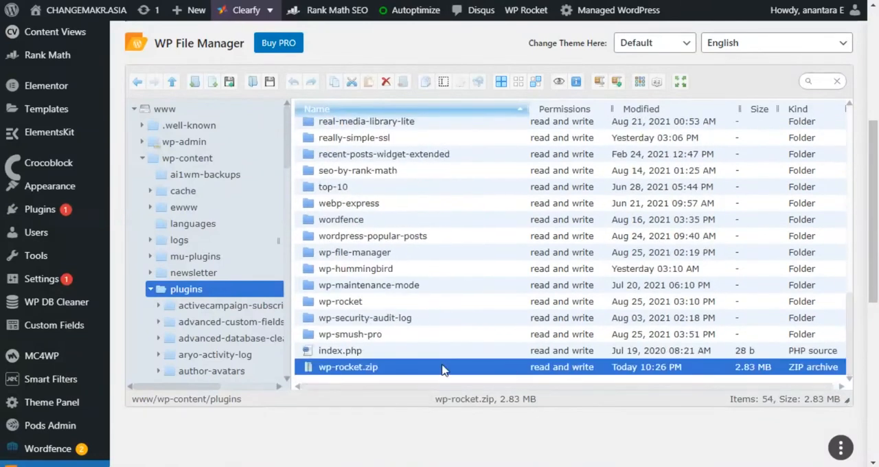
{"action": "right_click", "coordinate": [352, 369]}
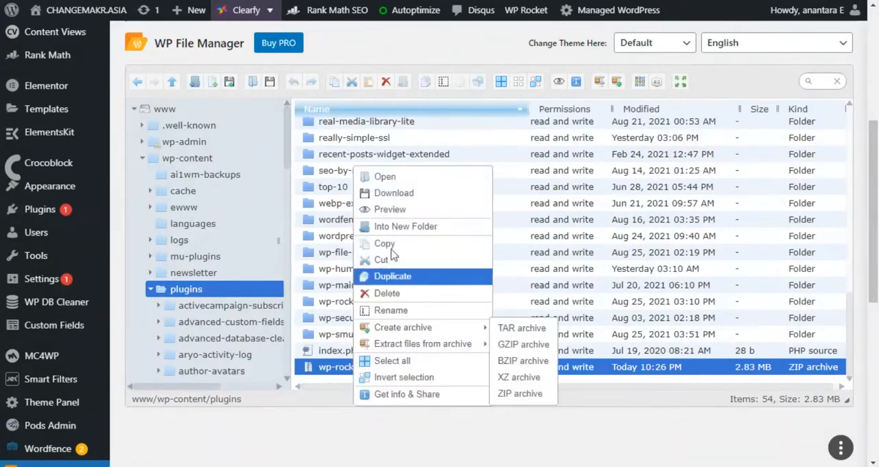
{"action": "left_click", "coordinate": [393, 192]}
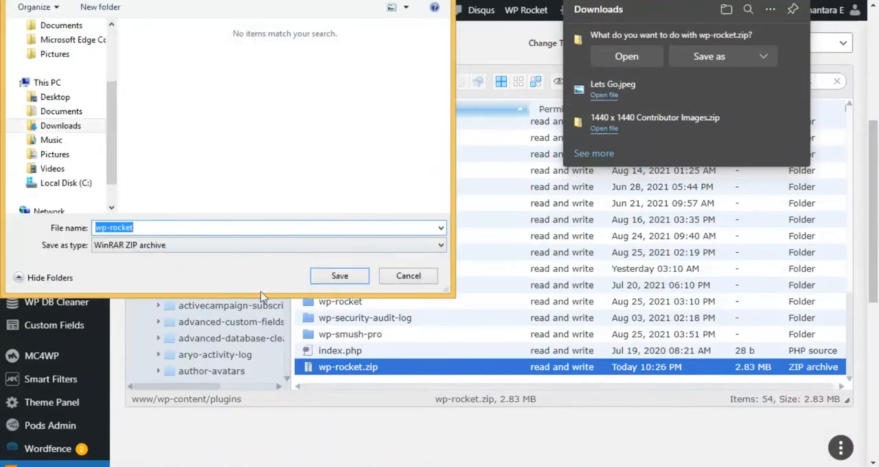
{"action": "left_click", "coordinate": [337, 281]}
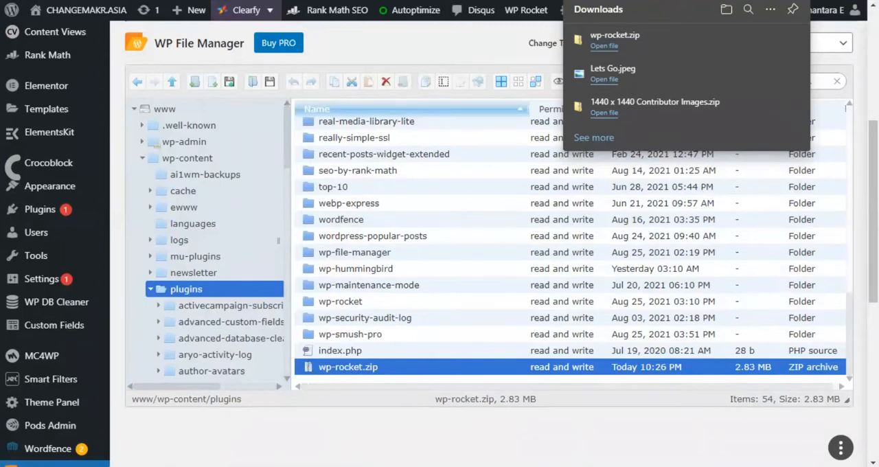
- Switch to File Explorer and extract the downloaded wp-rocket archive into a wp-rocket folder in Post Images
{"action": "mouse_move", "coordinate": [120, 463]}
{"action": "left_click", "coordinate": [87, 428]}
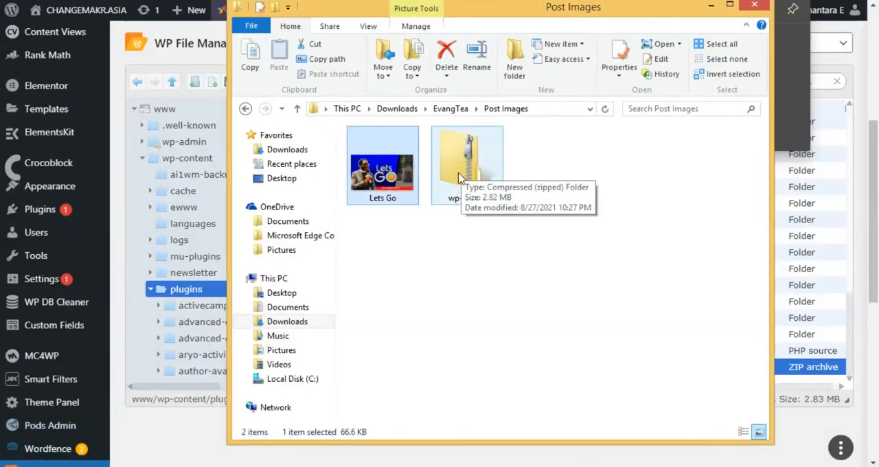
{"action": "right_click", "coordinate": [469, 156]}
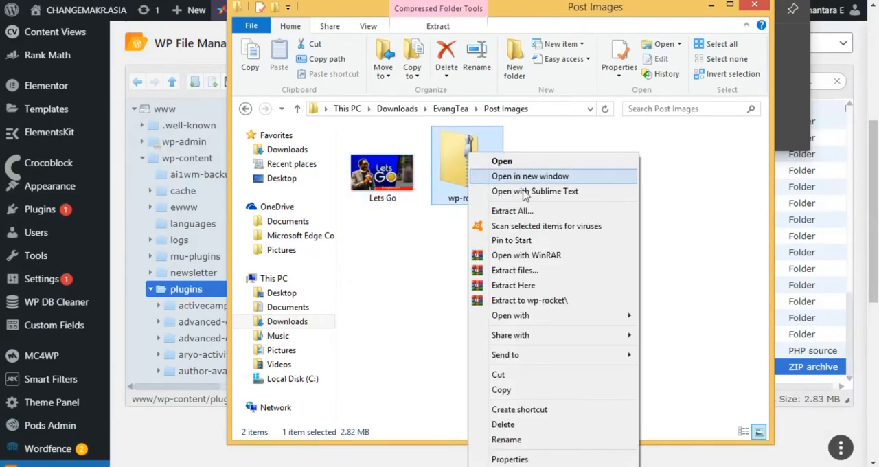
{"action": "left_click", "coordinate": [520, 302]}
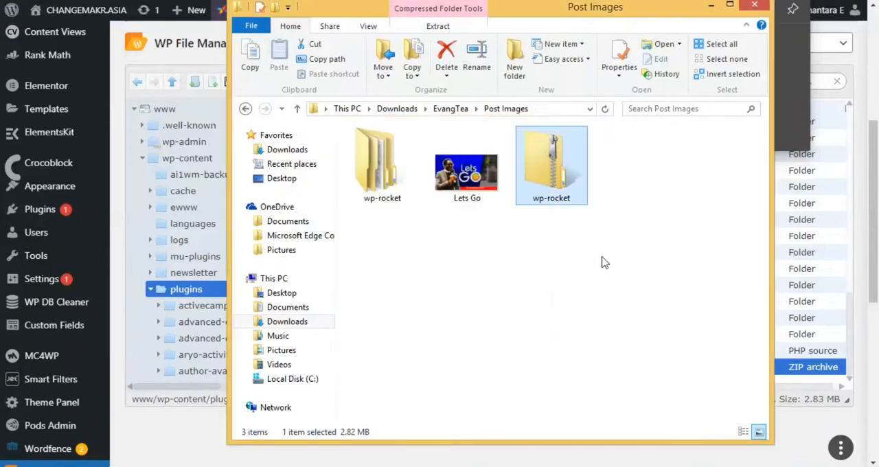
- Examine the plugin files inside the nested wp-rocket folder, return to Post Images and close File Explorer
{"action": "double_click", "coordinate": [388, 180]}
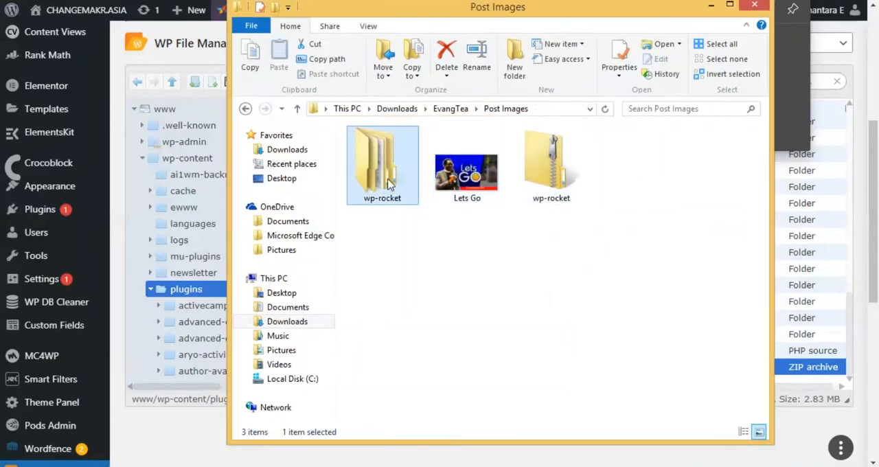
{"action": "left_click", "coordinate": [387, 157]}
{"action": "double_click", "coordinate": [388, 161]}
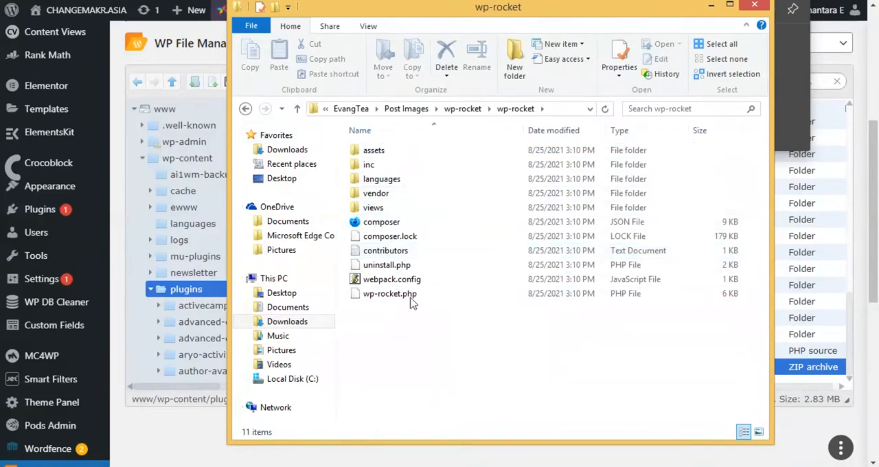
{"action": "left_click", "coordinate": [245, 110]}
{"action": "left_click", "coordinate": [245, 110]}
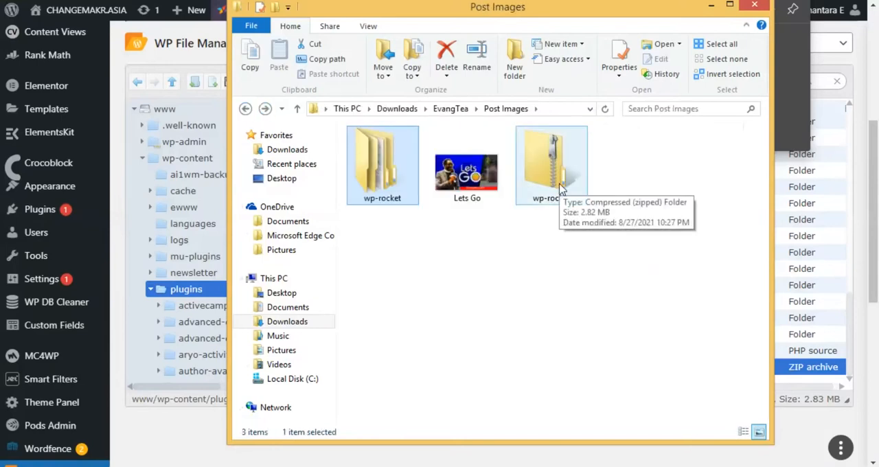
{"action": "left_click", "coordinate": [754, 5]}
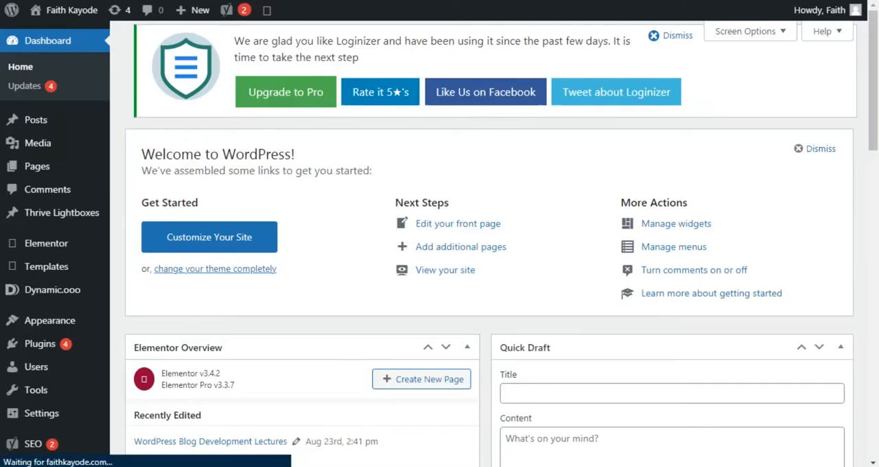
- On the other WordPress site's dashboard, open the Add Plugins page and show its ZIP upload form
{"action": "left_click_drag", "start_coordinate": [878, 100], "coordinate": [878, 134]}
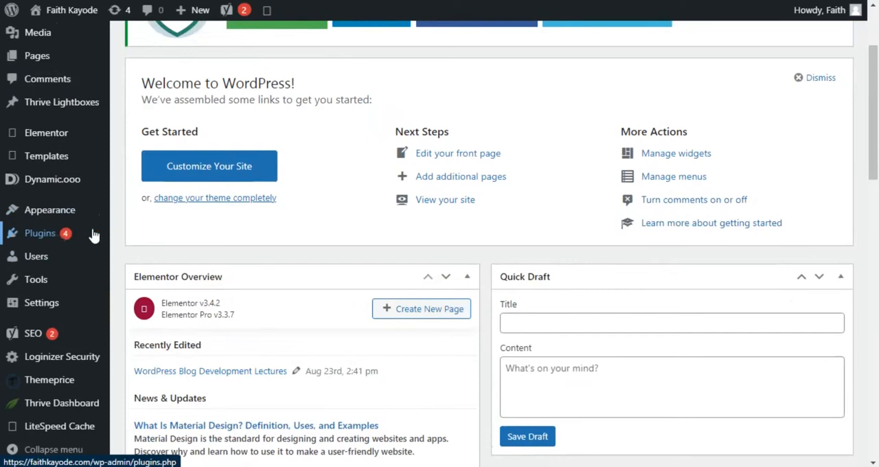
{"action": "mouse_move", "coordinate": [33, 244]}
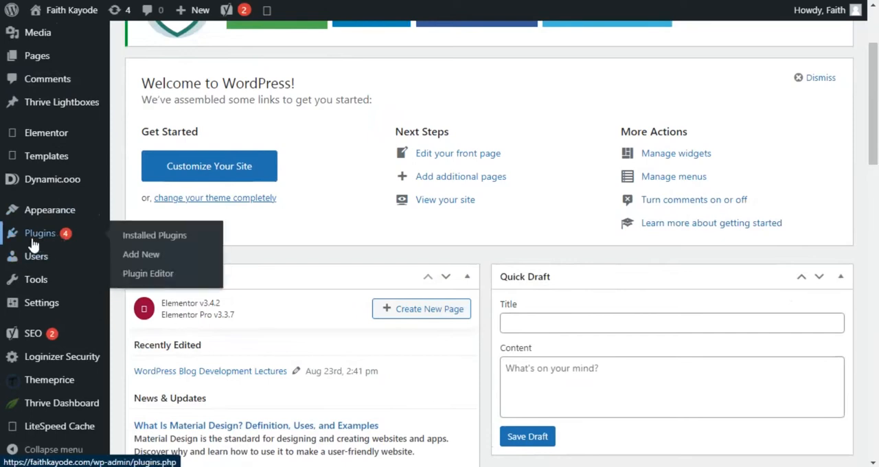
{"action": "left_click", "coordinate": [140, 256]}
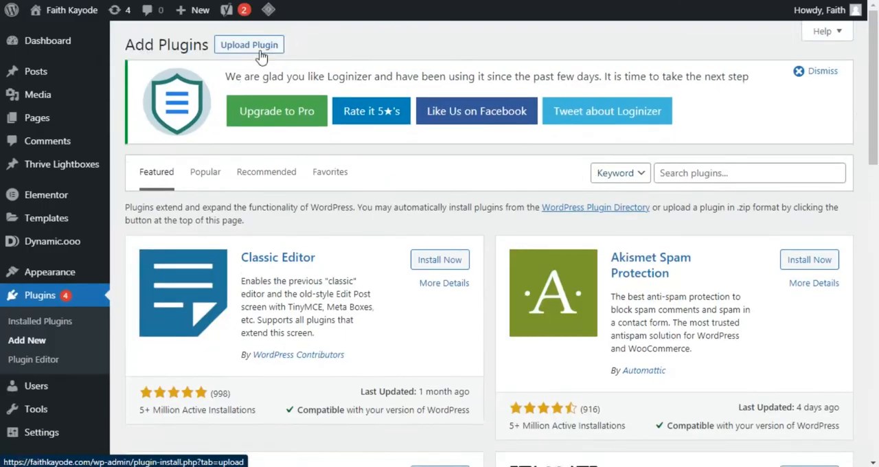
{"action": "left_click", "coordinate": [261, 49]}
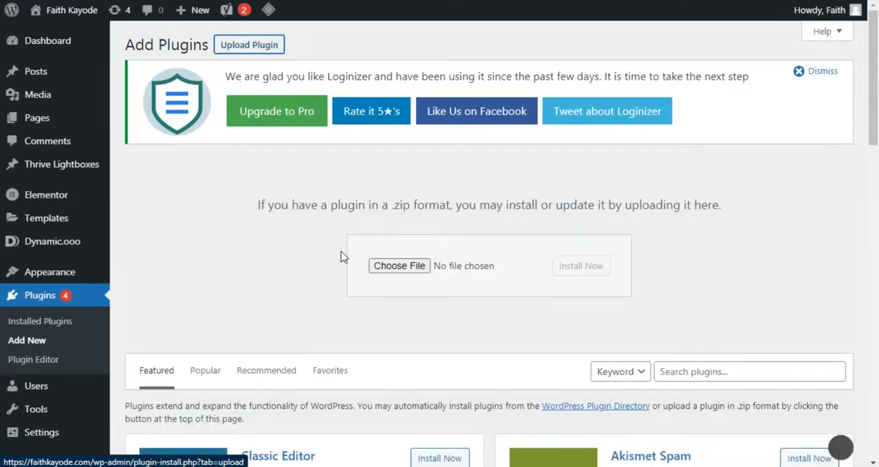
- Upload the downloaded wp-rocket.zip to the plugin upload form, install it and activate the plugin
{"action": "left_click", "coordinate": [851, 0]}
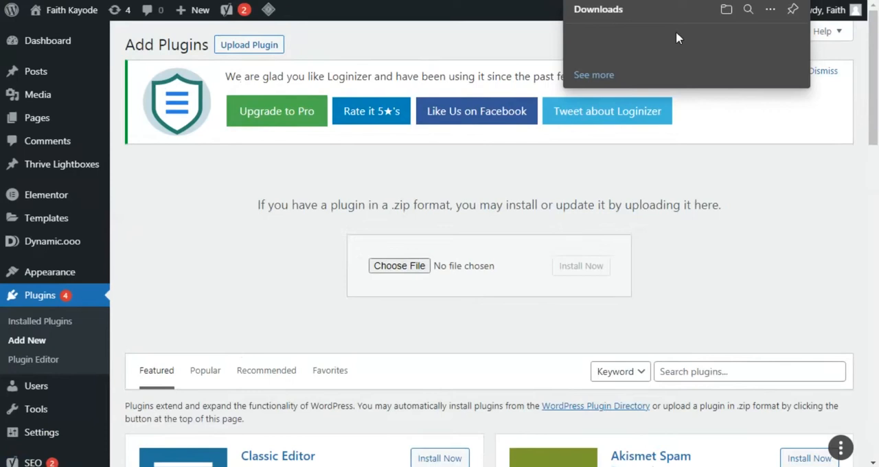
{"action": "left_click_drag", "start_coordinate": [618, 37], "coordinate": [408, 267]}
{"action": "left_click", "coordinate": [570, 265]}
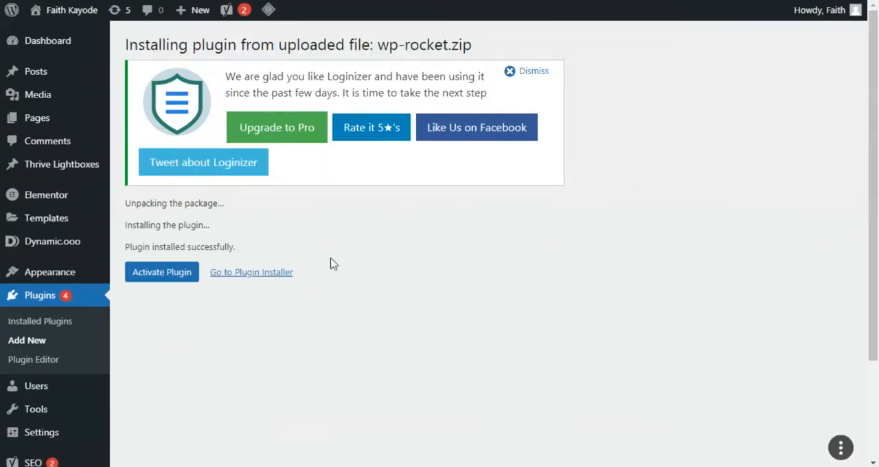
{"action": "left_click", "coordinate": [176, 280]}
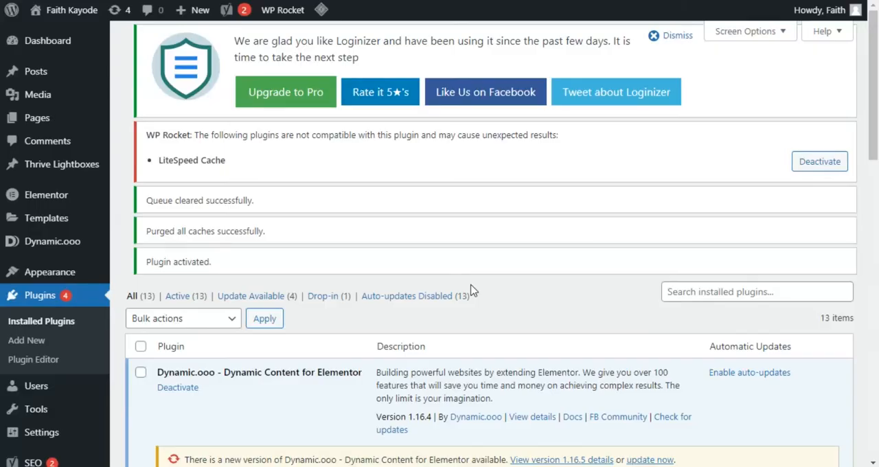
- Find WP Rocket in the installed plugins list, open its settings page and go to its Dashboard section
{"action": "scroll", "coordinate": [471, 290], "scroll_direction": "down", "scroll_amount": 5}
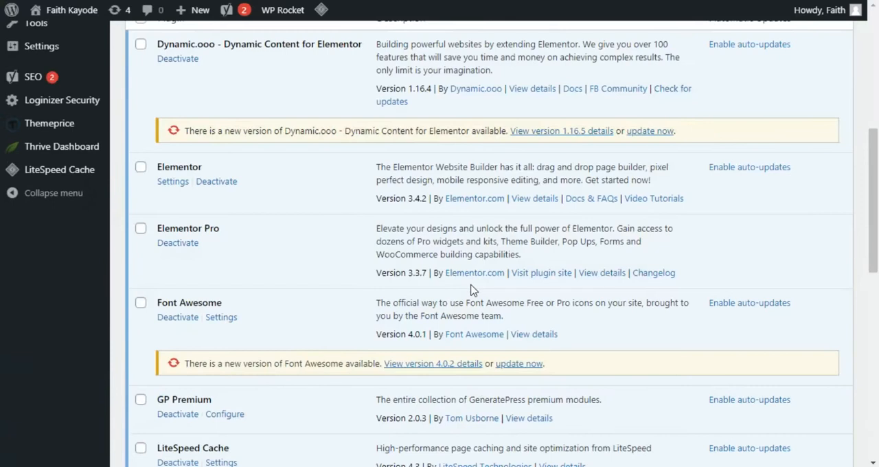
{"action": "scroll", "coordinate": [470, 289], "scroll_direction": "down", "scroll_amount": 8}
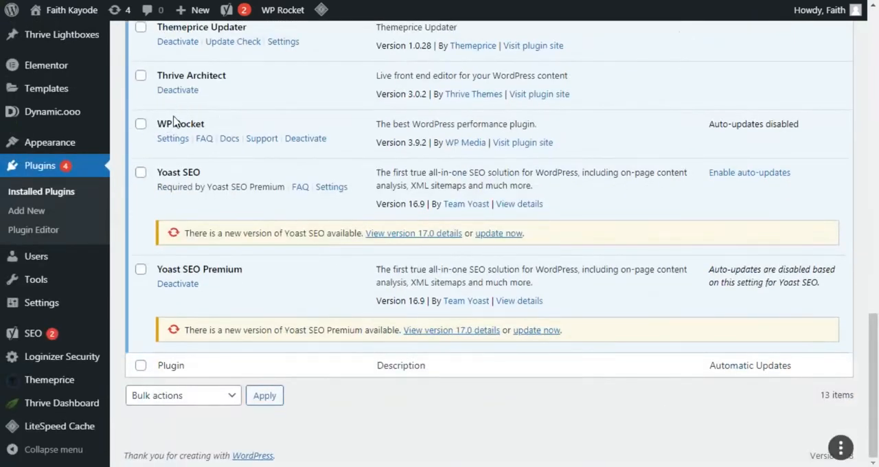
{"action": "mouse_move", "coordinate": [294, 9]}
{"action": "scroll", "coordinate": [628, 122], "scroll_direction": "up", "scroll_amount": 14}
{"action": "scroll", "coordinate": [629, 122], "scroll_direction": "down", "scroll_amount": 10}
{"action": "scroll", "coordinate": [629, 122], "scroll_direction": "down", "scroll_amount": 2}
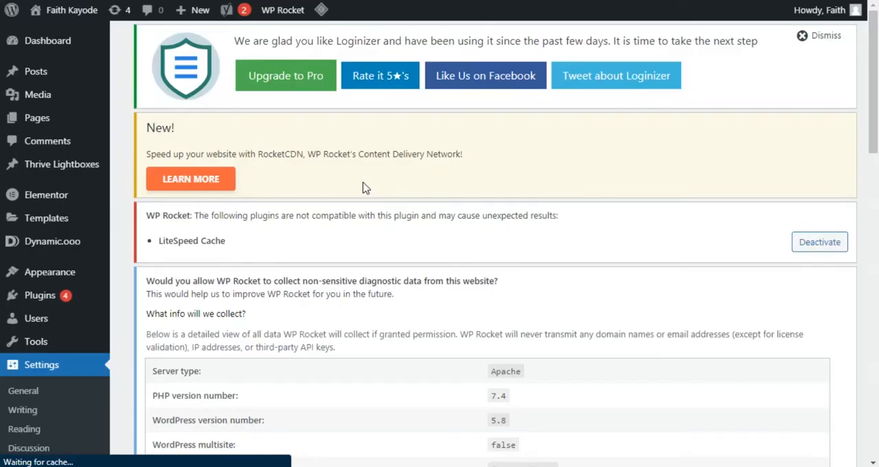
{"action": "scroll", "coordinate": [365, 188], "scroll_direction": "down", "scroll_amount": 1}
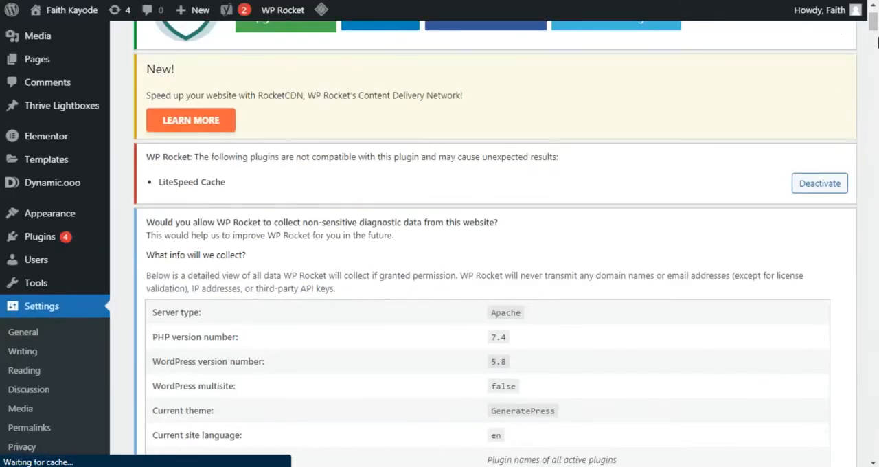
{"action": "left_click_drag", "start_coordinate": [876, 33], "coordinate": [876, 51]}
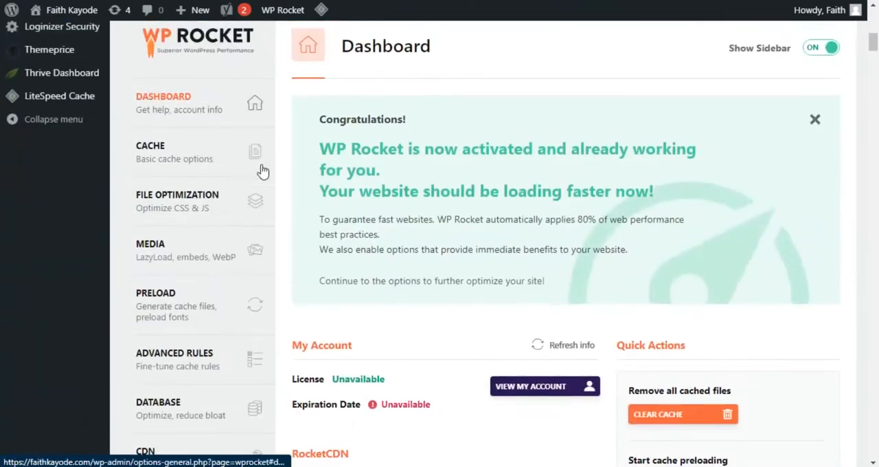
- Review WP Rocket's Cache, File Optimization and Preload settings
{"action": "left_click", "coordinate": [202, 153]}
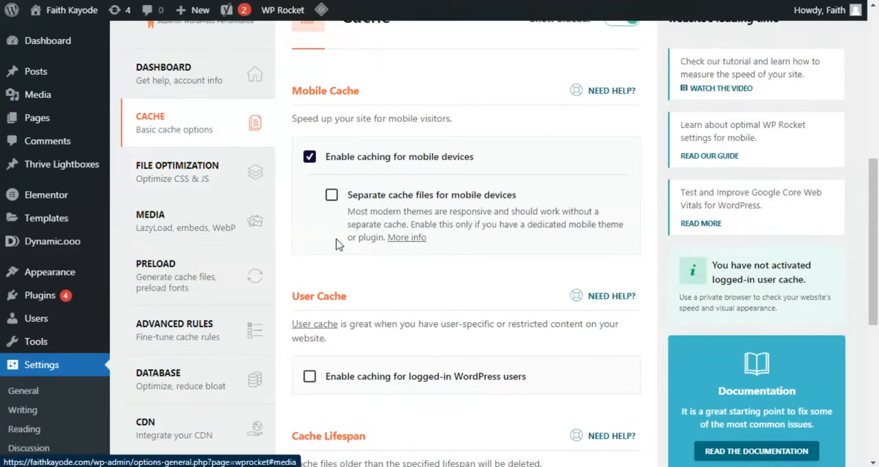
{"action": "left_click", "coordinate": [229, 175]}
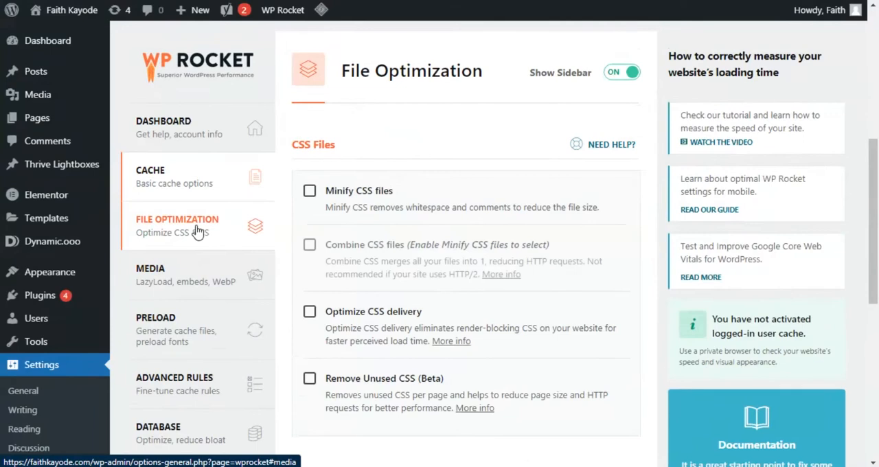
{"action": "left_click_drag", "start_coordinate": [876, 189], "coordinate": [878, 223]}
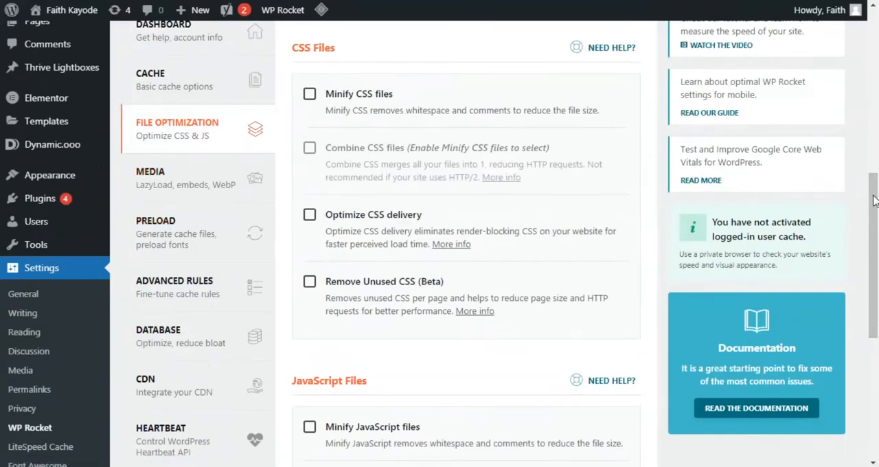
{"action": "left_click_drag", "start_coordinate": [876, 208], "coordinate": [876, 187]}
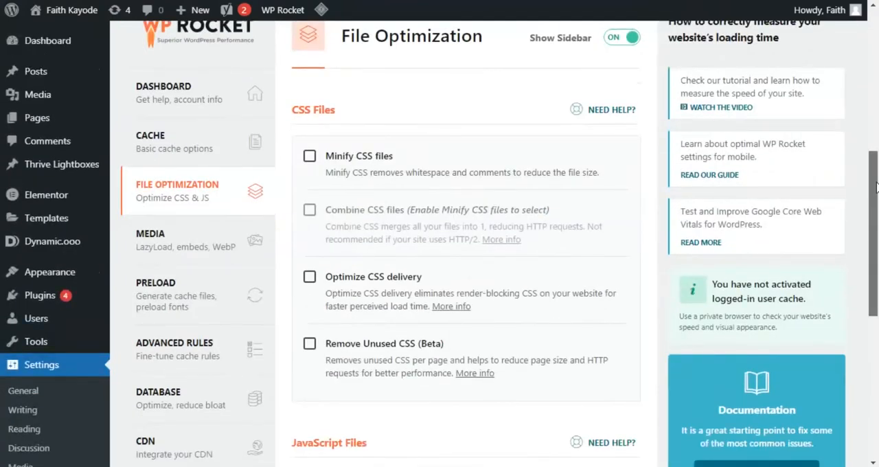
{"action": "left_click", "coordinate": [177, 301]}
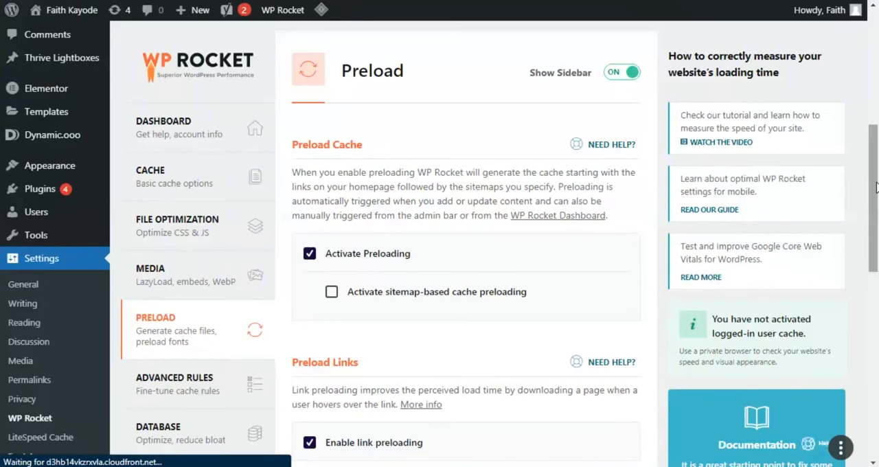
{"action": "left_click_drag", "start_coordinate": [876, 186], "coordinate": [874, 156]}
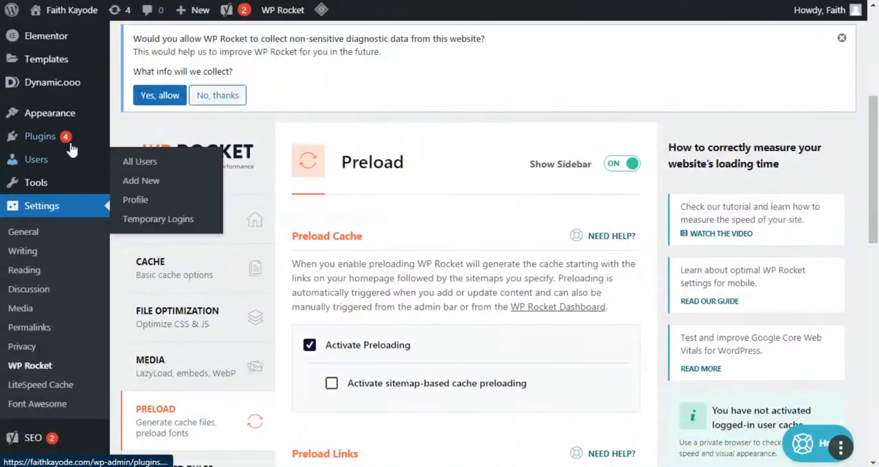
- Open the Add Plugins page and search the plugin directory for "easy theme and plugin upgrades"
{"action": "mouse_move", "coordinate": [67, 140]}
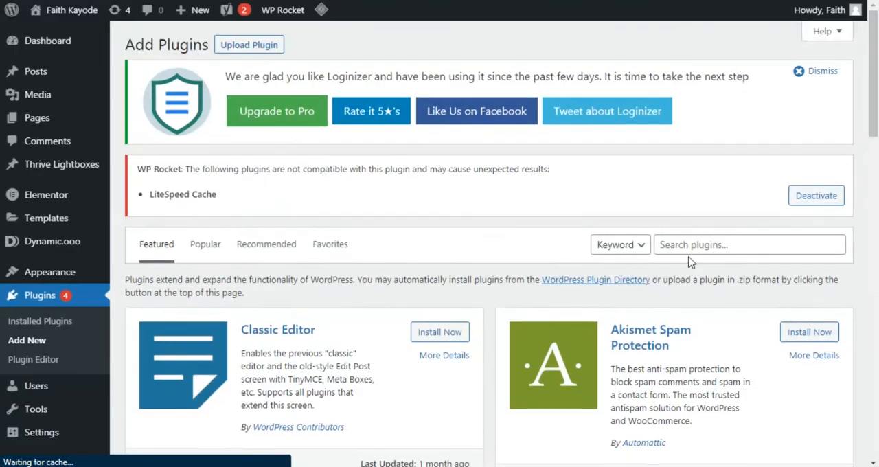
{"action": "left_click", "coordinate": [701, 249]}
{"action": "type", "text": "easy"}
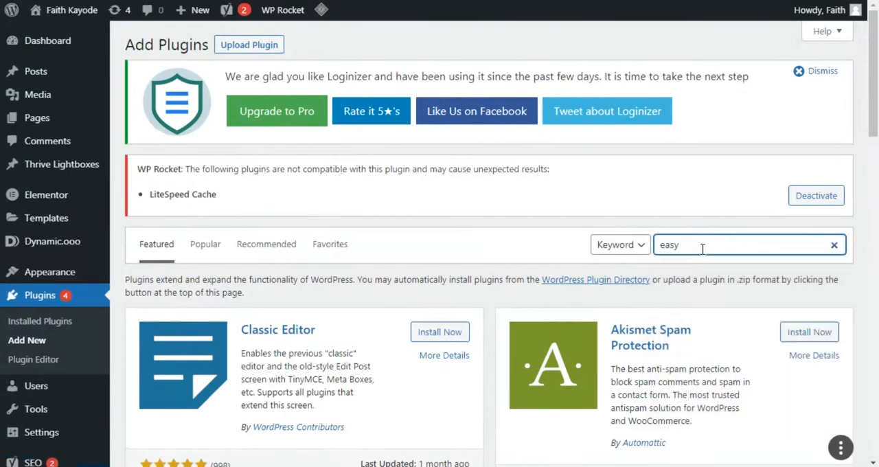
{"action": "type", "text": " theme and pluhg"}
{"action": "key", "text": "BackSpace"}
{"action": "key", "text": "BackSpace"}
{"action": "type", "text": "gin up"}
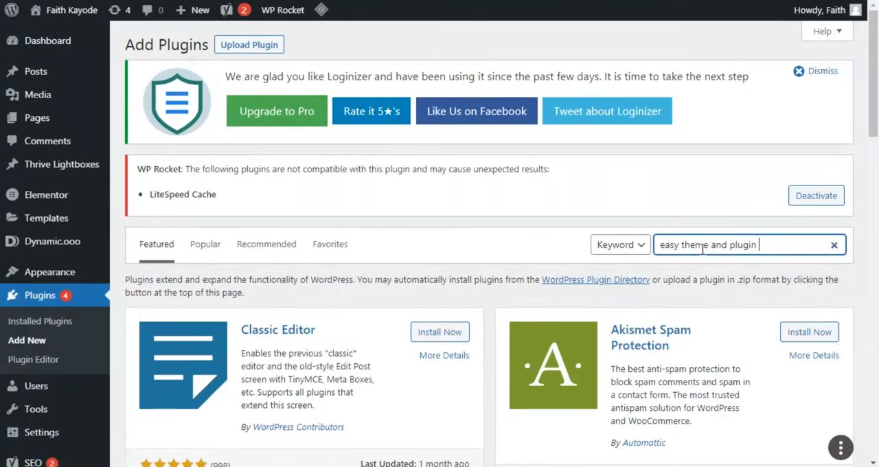
{"action": "type", "text": "grades"}
{"action": "left_click", "coordinate": [725, 204]}
{"action": "left_click_drag", "start_coordinate": [877, 77], "coordinate": [877, 103]}
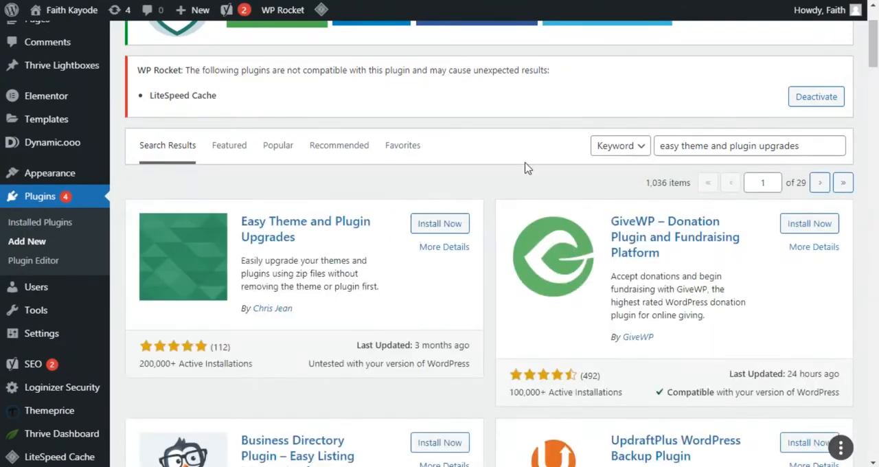
- Show the ZIP upload form on the Add Plugins page and look at it alongside the Easy Theme and Plugin Upgrades entry
{"action": "scroll", "coordinate": [500, 153], "scroll_direction": "up", "scroll_amount": 2}
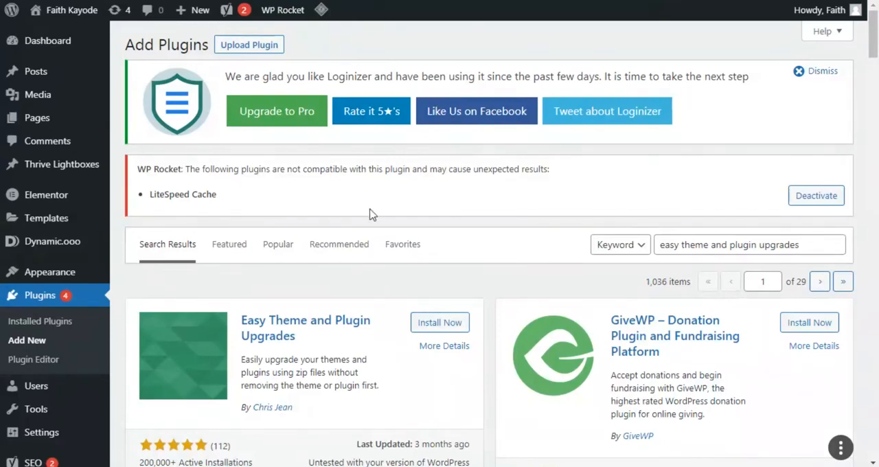
{"action": "left_click", "coordinate": [268, 49]}
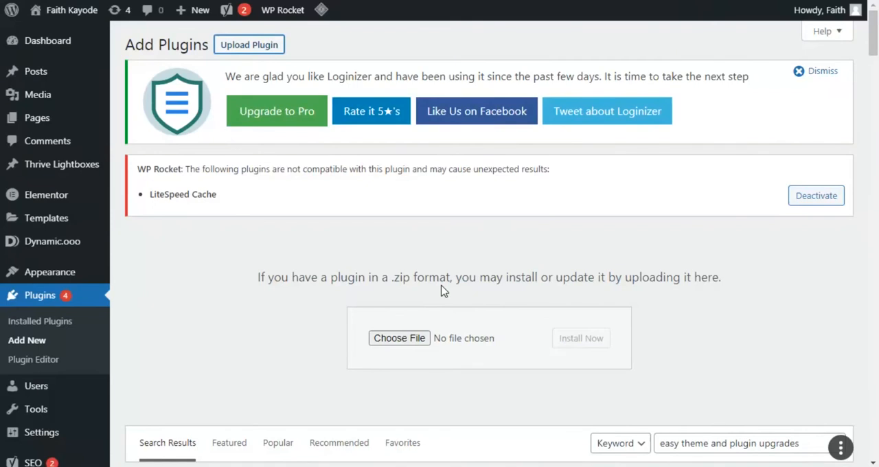
{"action": "mouse_move", "coordinate": [876, 30]}
{"action": "left_mouse_down"}
{"action": "mouse_move", "coordinate": [876, 38]}
{"action": "mouse_move", "coordinate": [876, 22]}
{"action": "mouse_move", "coordinate": [877, 65]}
{"action": "mouse_move", "coordinate": [876, 25]}
{"action": "mouse_move", "coordinate": [876, 47]}
{"action": "left_mouse_up"}
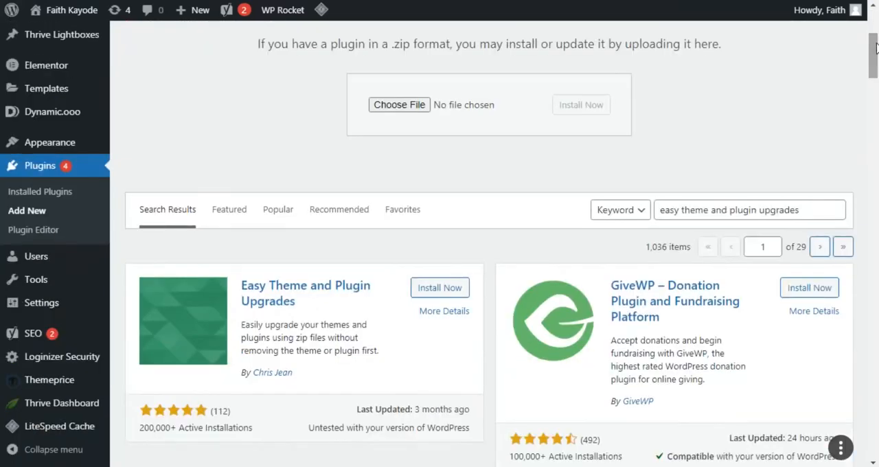